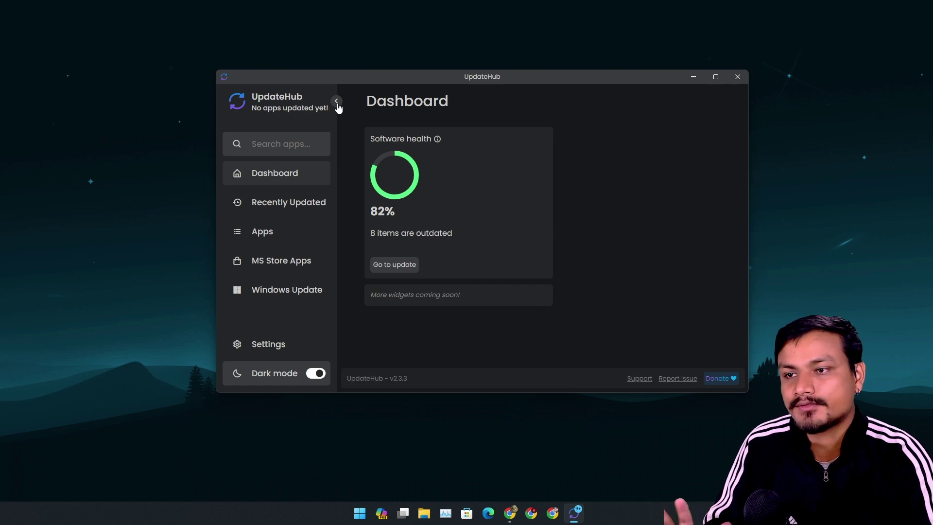
Open the Apps page listing 8 updates, including Chrome 120.0.6099.130, VLC 3.0.20 and ASP.NET Core 7.0.14.
left_click(297, 235)
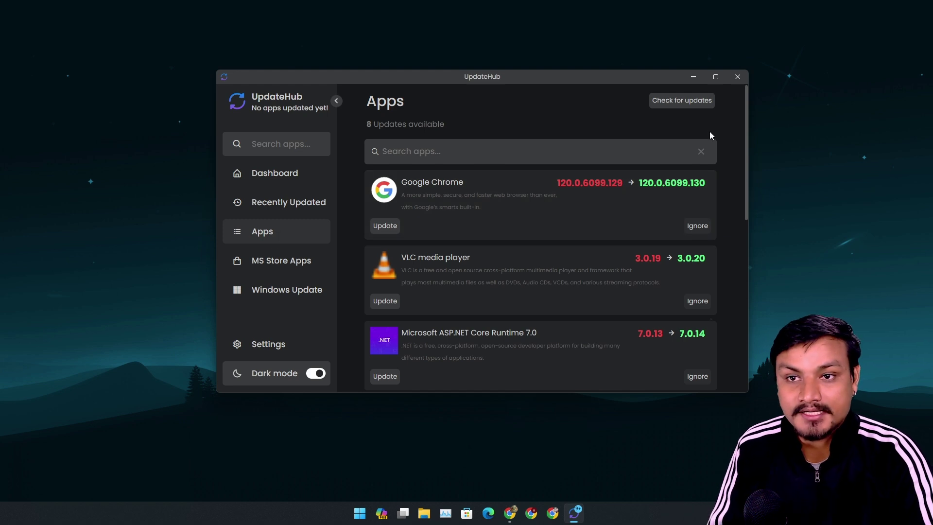
Re-scan installed software and scroll through the refreshed list of 7 updates, with Chrome gone.
left_click(696, 111)
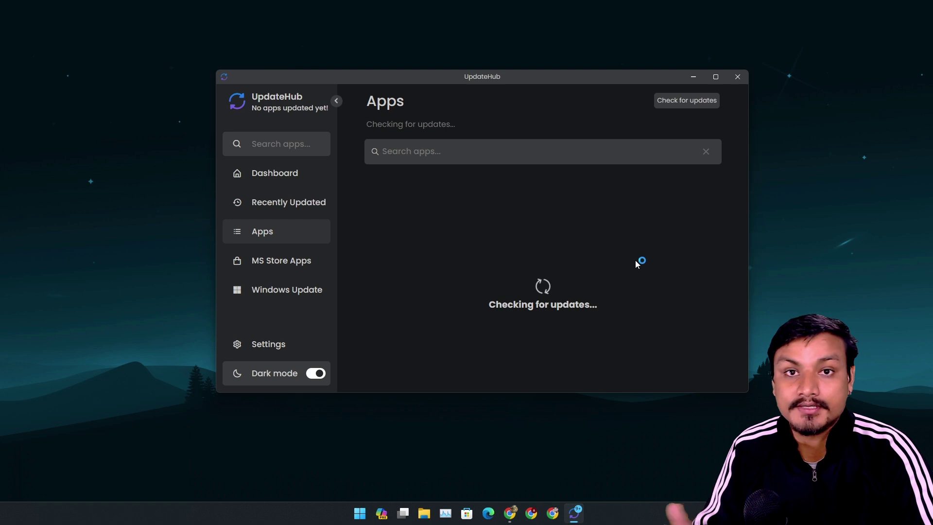
scroll(608, 228, "down", 2)
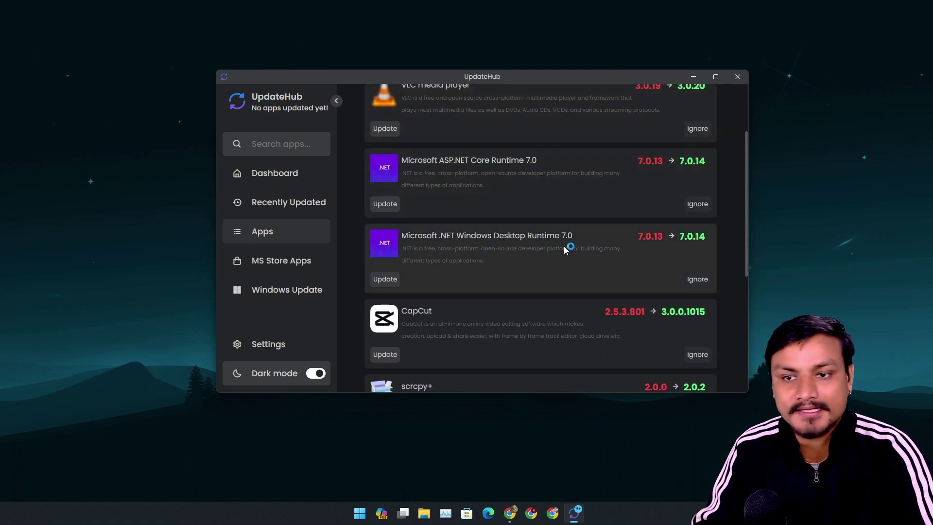
scroll(585, 269, "down", 3)
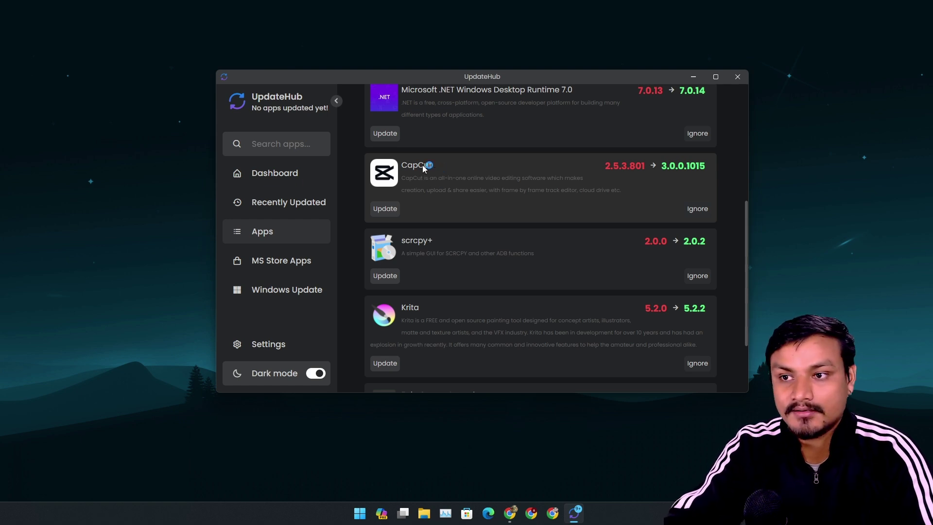
scroll(446, 252, "down", 1)
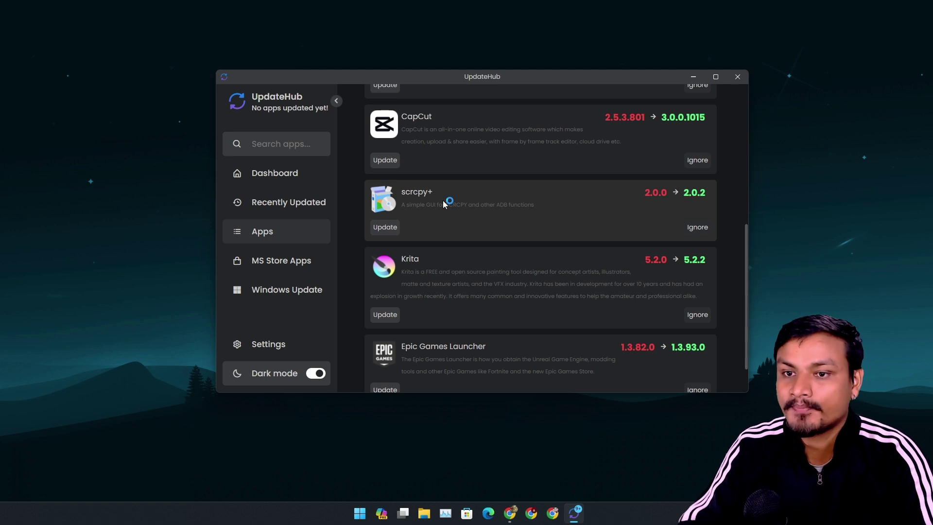
scroll(497, 236, "up", 2)
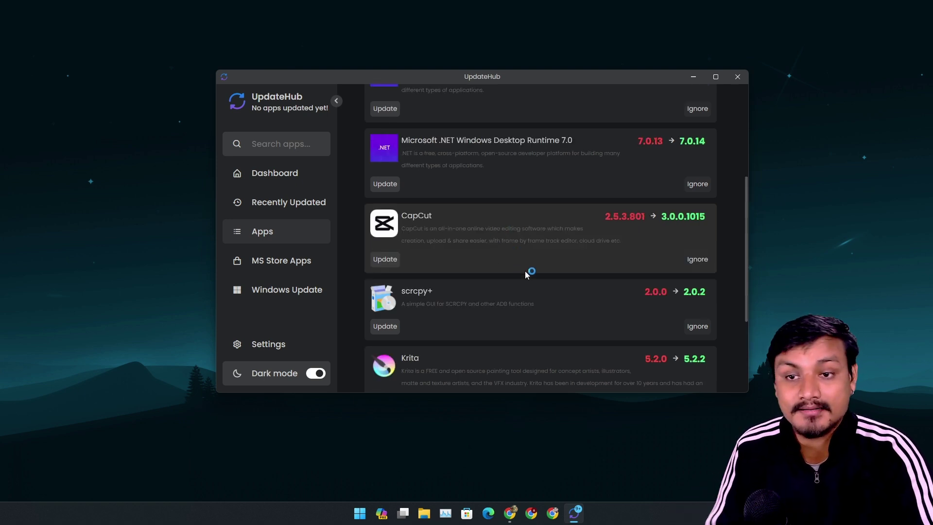
scroll(517, 271, "up", 4)
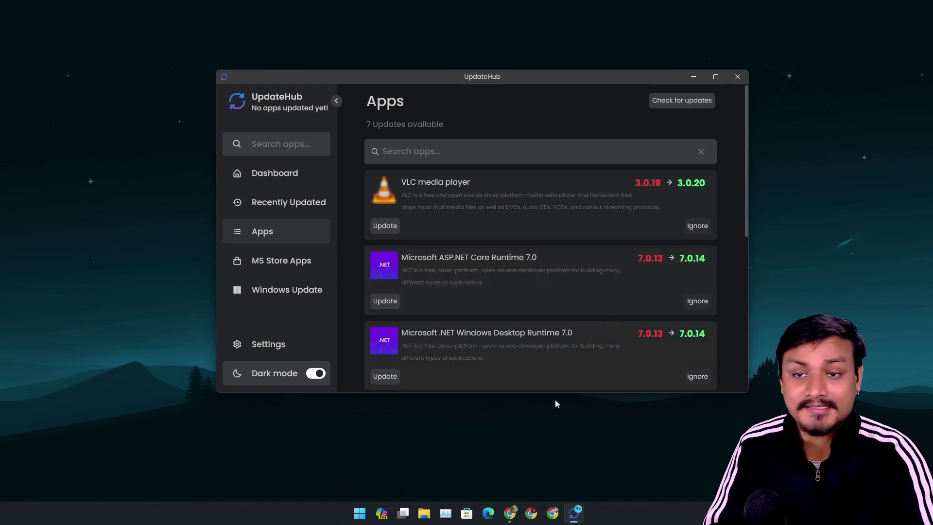
Switch to Chrome and scroll the UpdateHub GitHub README to its 'Why is it important?' section.
left_click(514, 518)
scroll(438, 245, "down", 8)
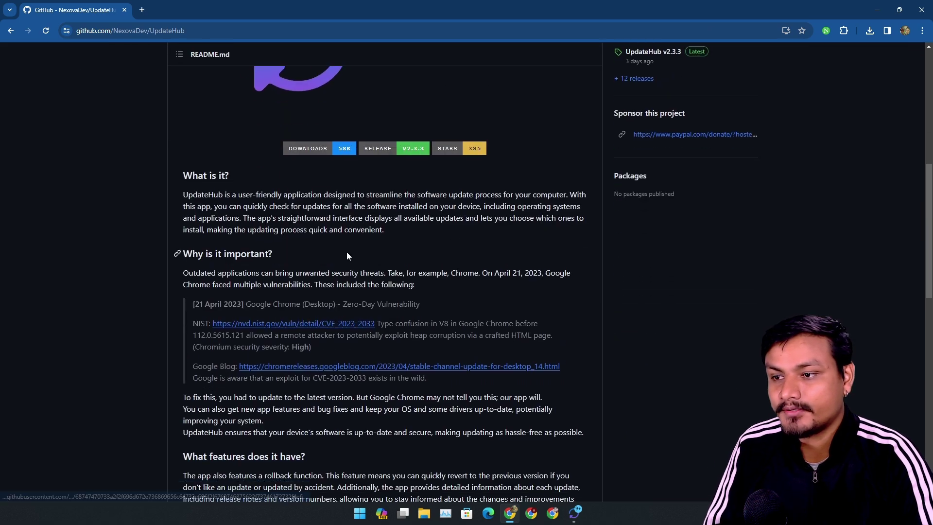
scroll(347, 256, "up", 9)
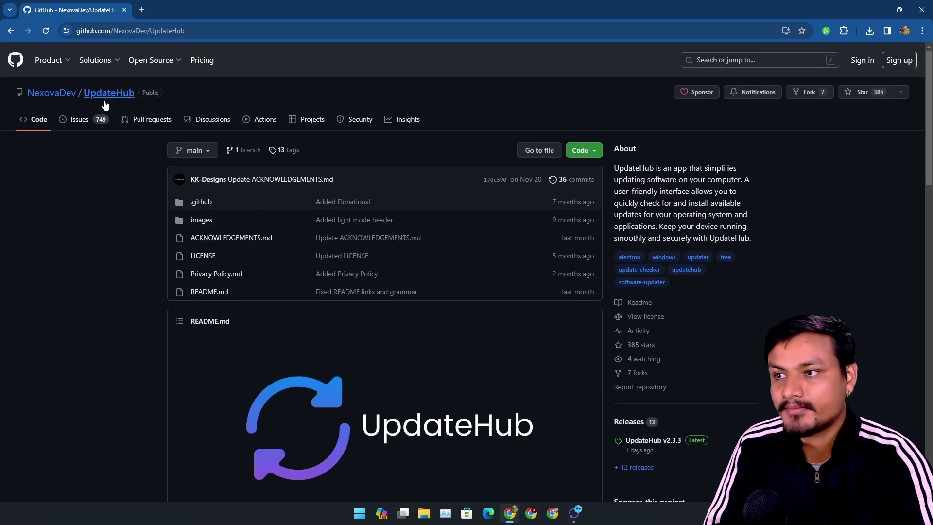
scroll(396, 227, "down", 4)
scroll(437, 248, "down", 3)
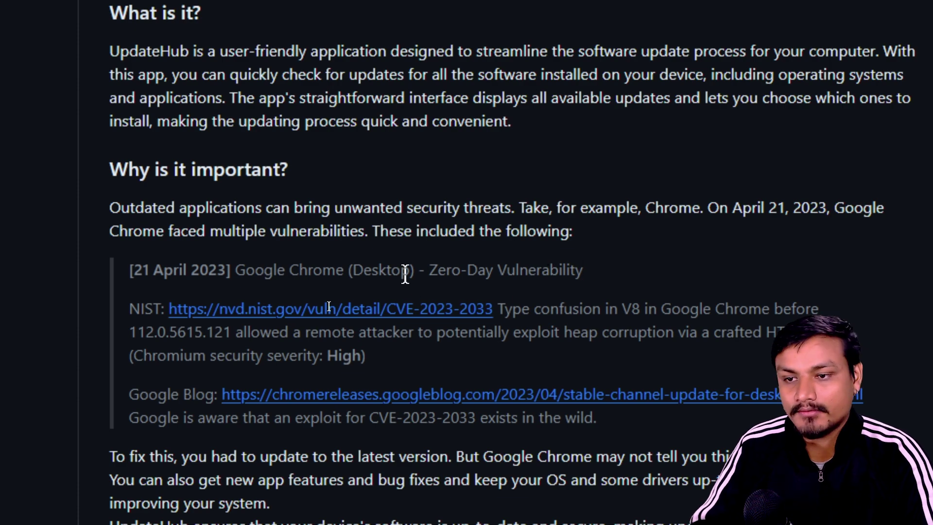
scroll(461, 350, "down", 2)
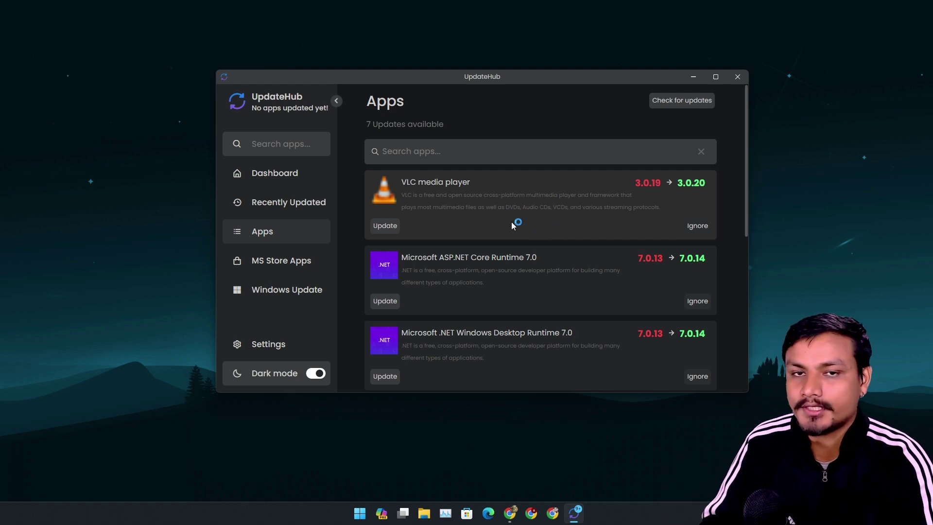
Start updating Krita from 5.2.0 to 5.2.2, then return to the GitHub README during the download.
scroll(442, 214, "down", 10)
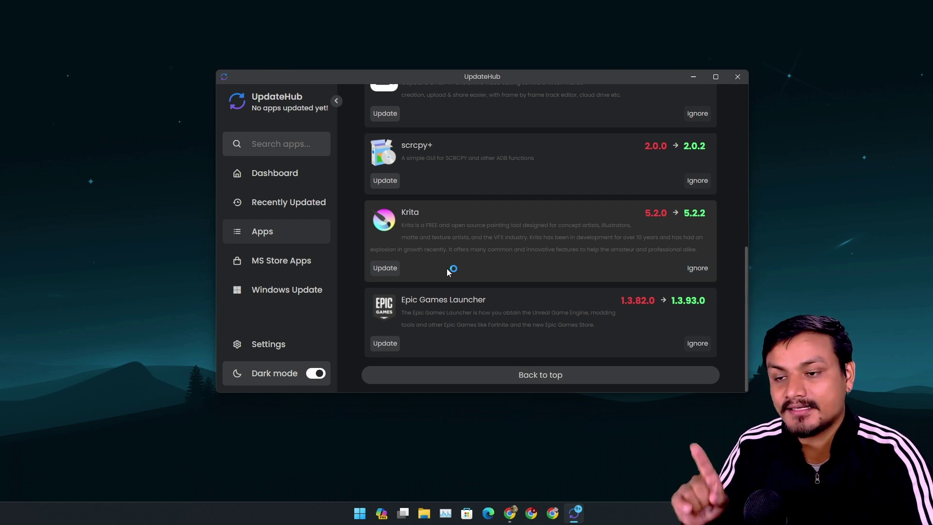
left_click(391, 271)
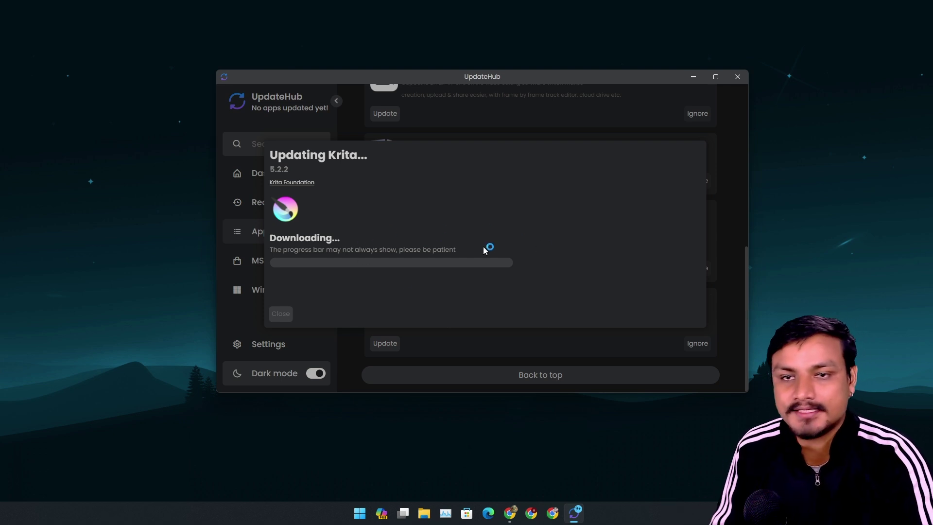
left_click(510, 513)
Scroll the README down to the footer, then back up to the IObit comparison.
scroll(491, 291, "down", 10)
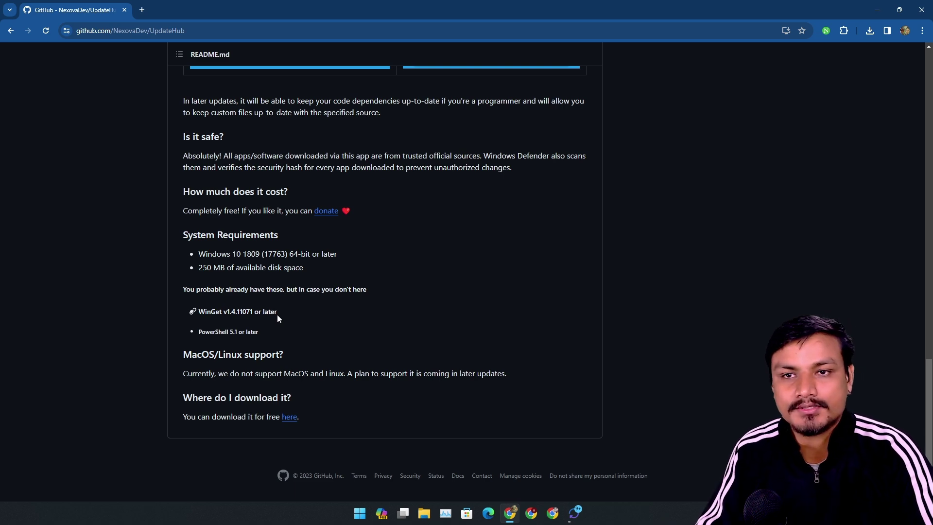
scroll(428, 241, "up", 4)
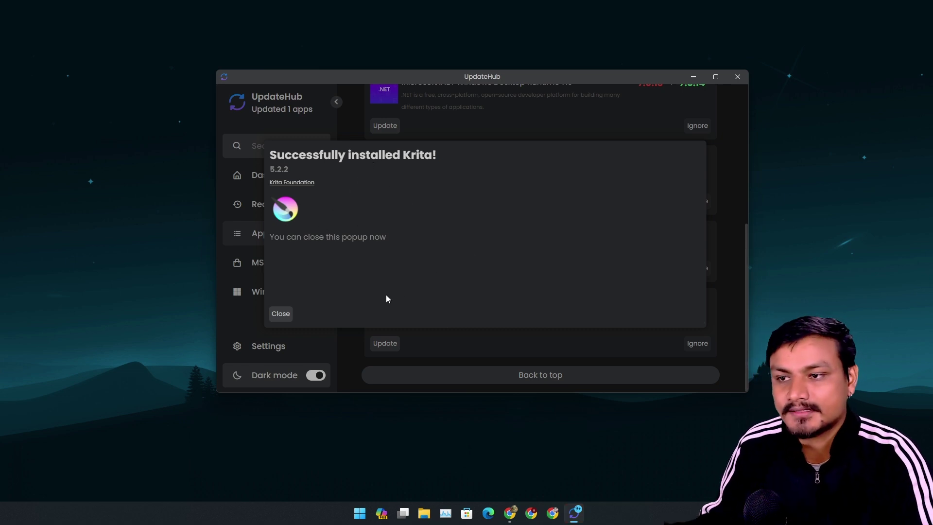
Dismiss the Krita 5.2.2 installed message and close UpdateHub.
left_click(281, 313)
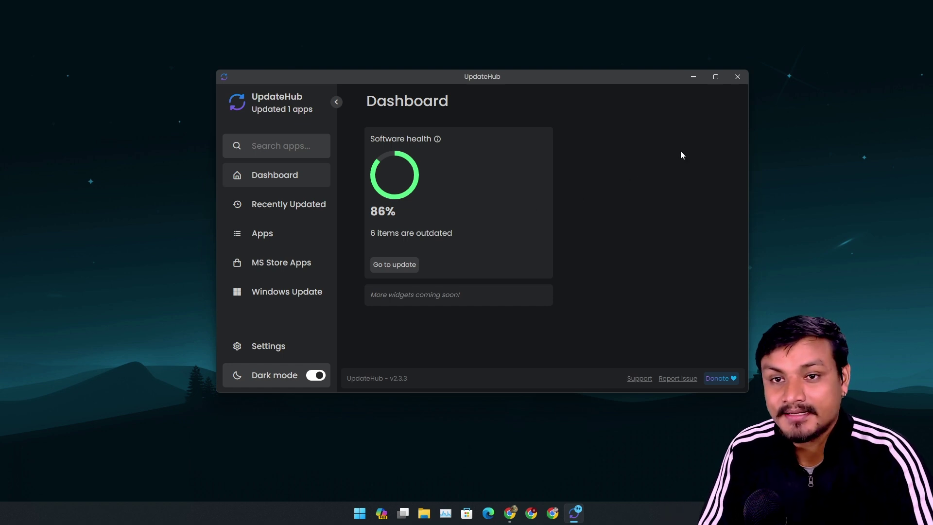
left_click(738, 77)
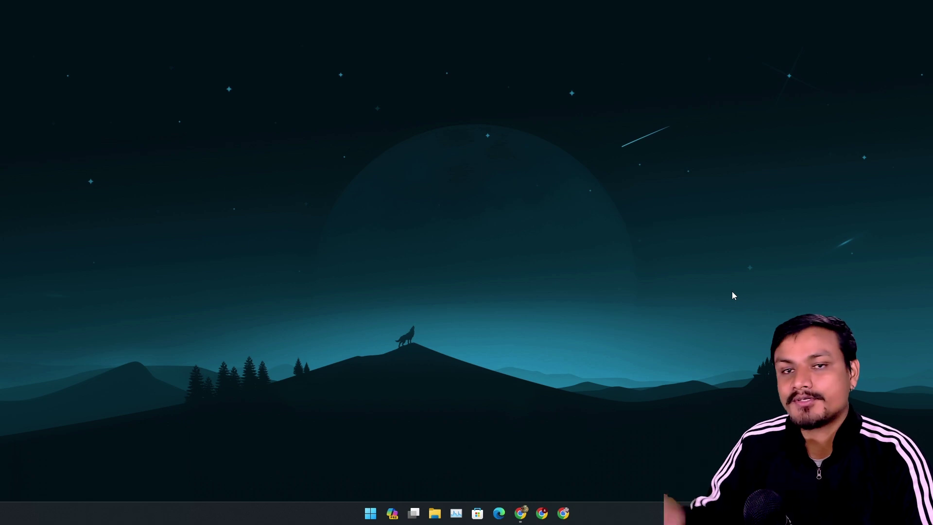
Launch WingetUI, search packages for 7zip, then view its 7 available software updates.
left_click(370, 513)
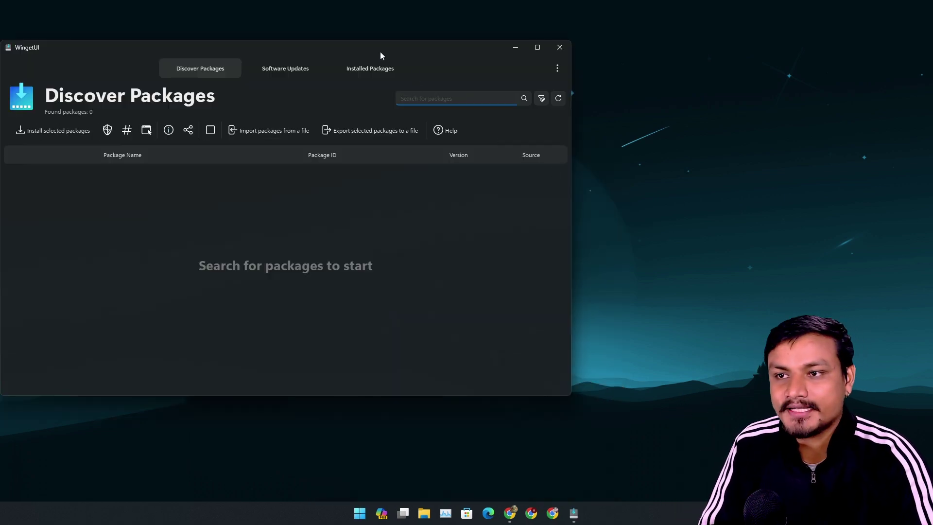
left_click_drag(381, 52, 557, 83)
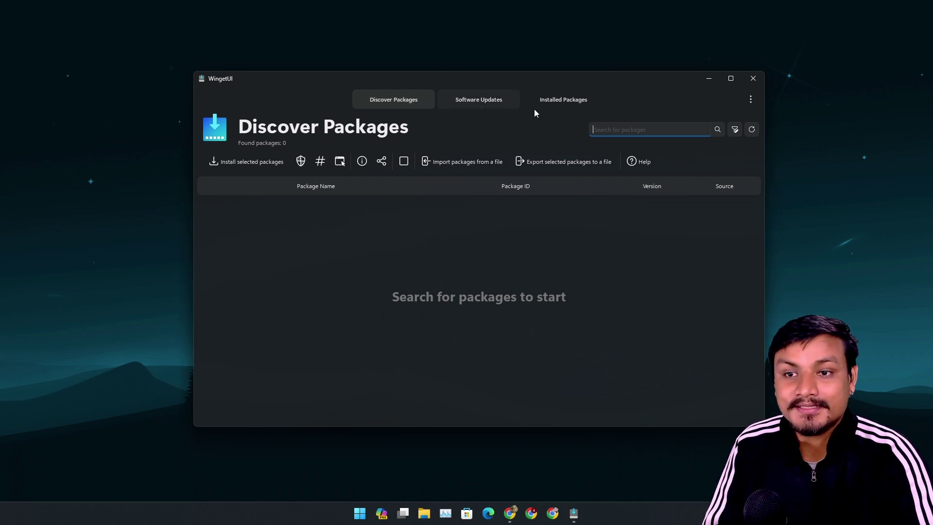
left_click(661, 130)
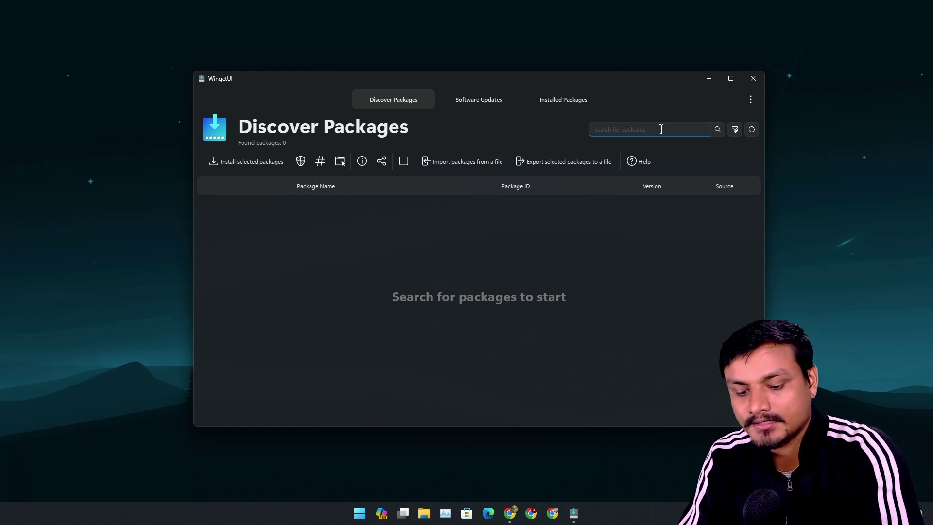
type("7zip")
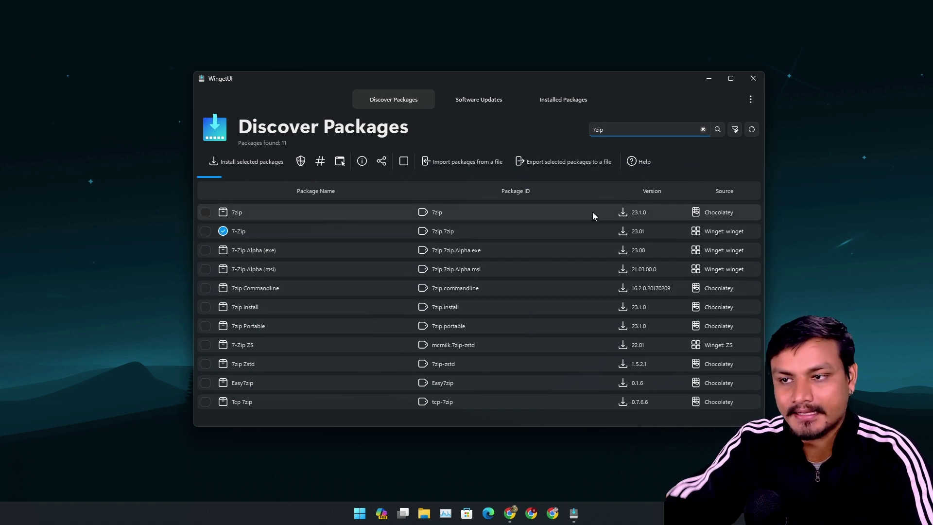
left_click(470, 101)
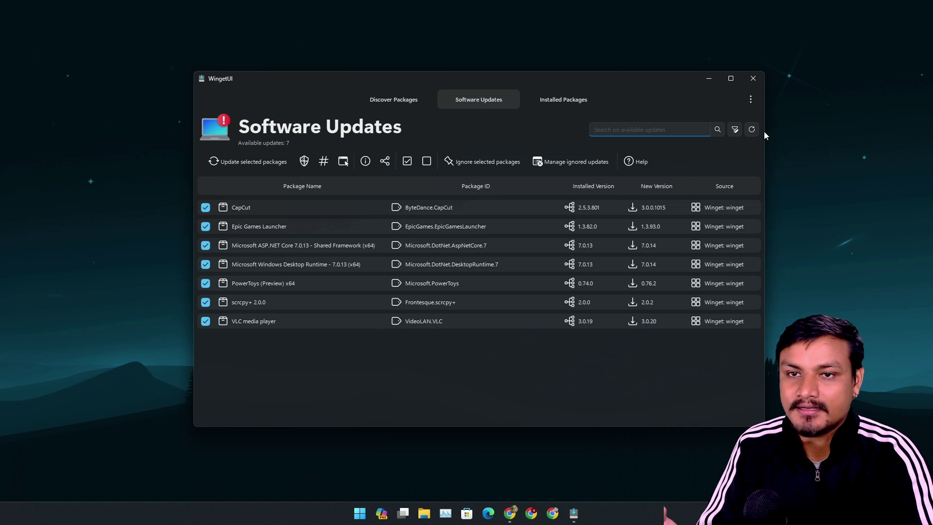
left_click(751, 99)
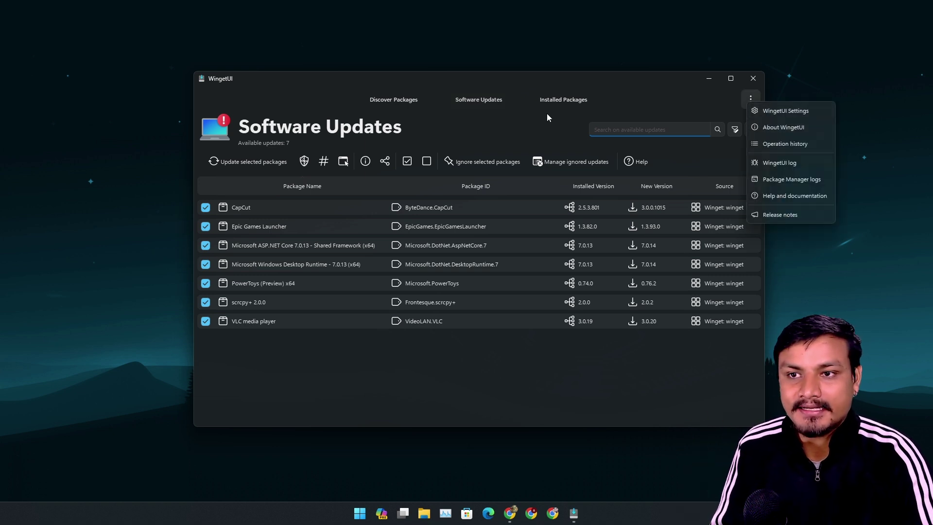
left_click(489, 100)
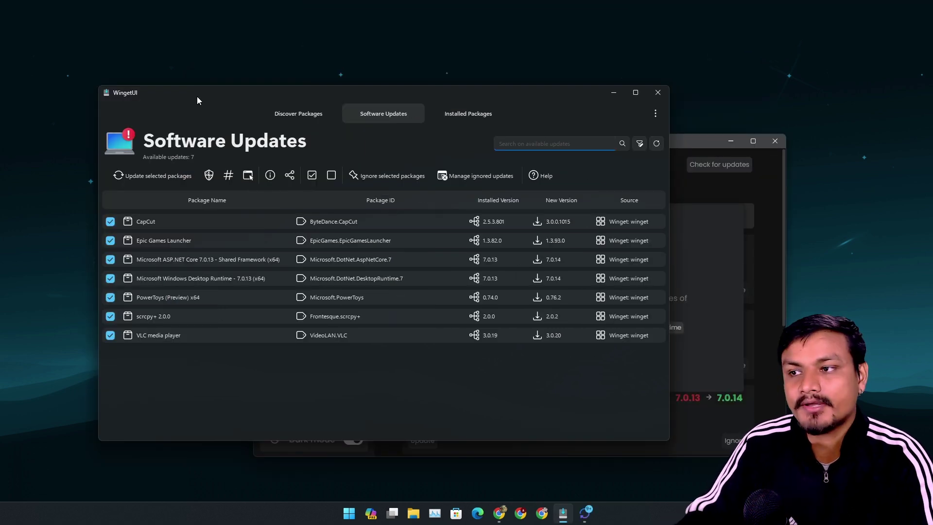
Close WingetUI and the .NET Windows Desktop Runtime details, leaving UpdateHub showing 6 updates.
left_click_drag(197, 100, 167, 104)
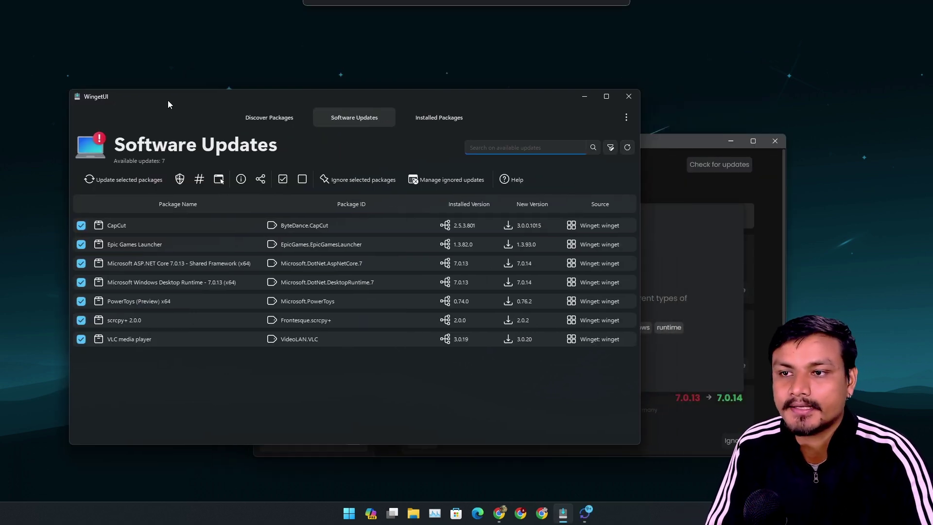
left_click(676, 144)
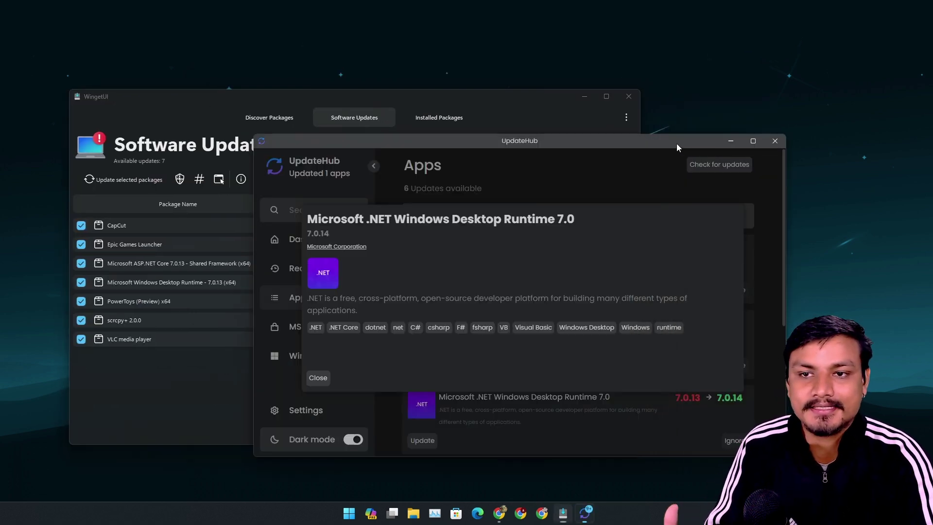
left_click(629, 96)
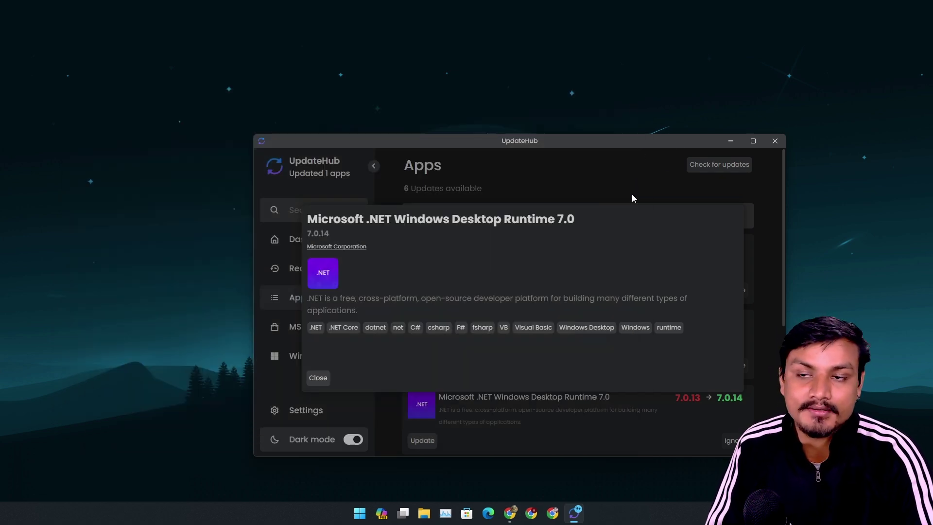
left_click(319, 378)
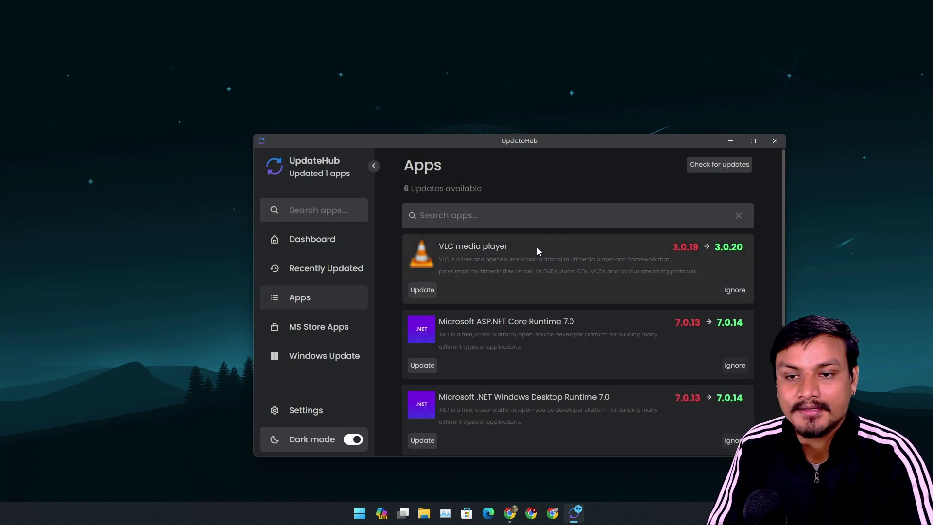
left_click_drag(555, 141, 516, 118)
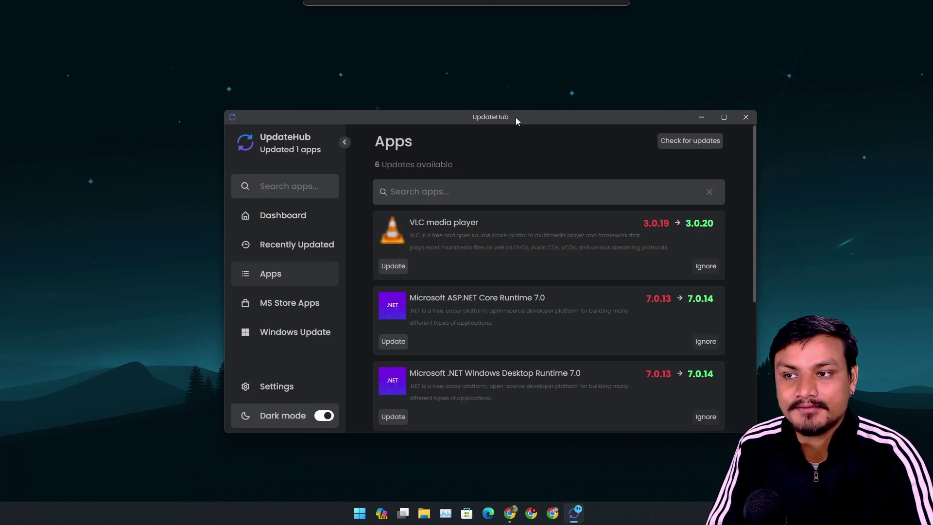
Close UpdateHub with its title-bar X, leaving the empty desktop.
left_click(745, 121)
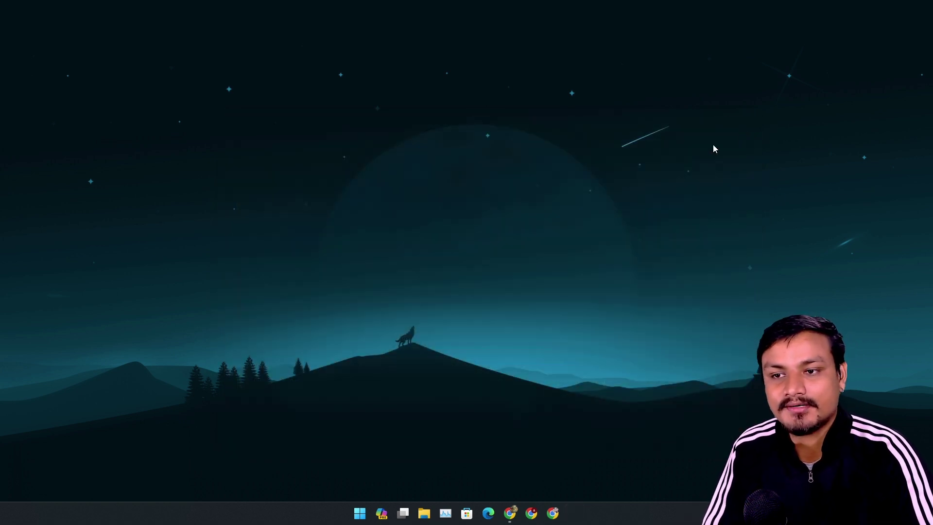